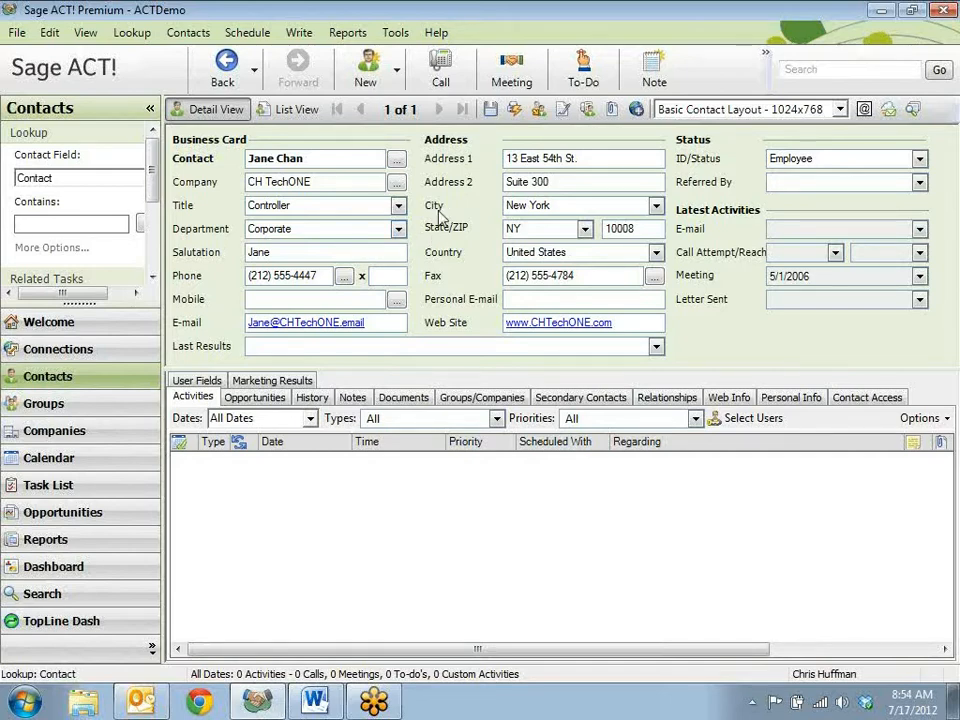
Step: Start creating a new user from an existing contact, choosing the CH TechONE contact found by surname
left_click(400, 36)
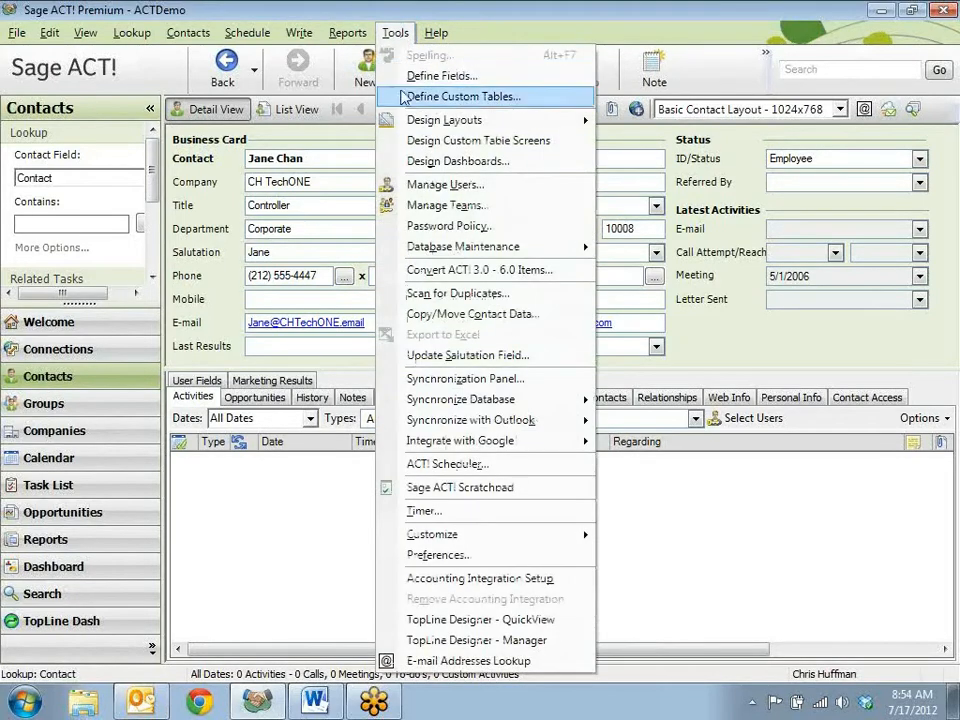
left_click(456, 190)
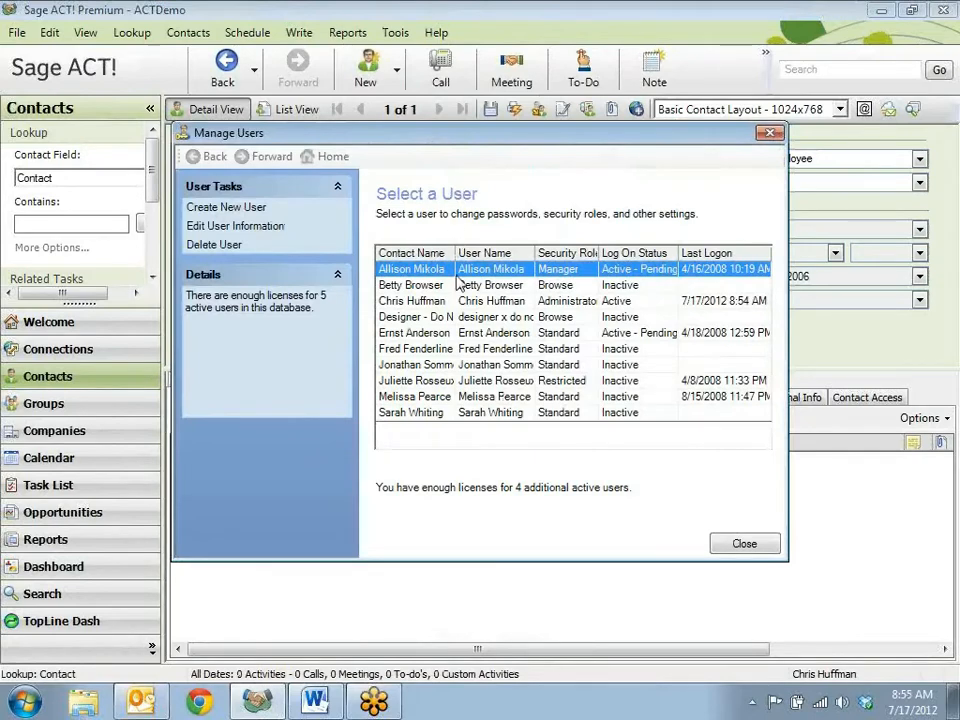
left_click(226, 208)
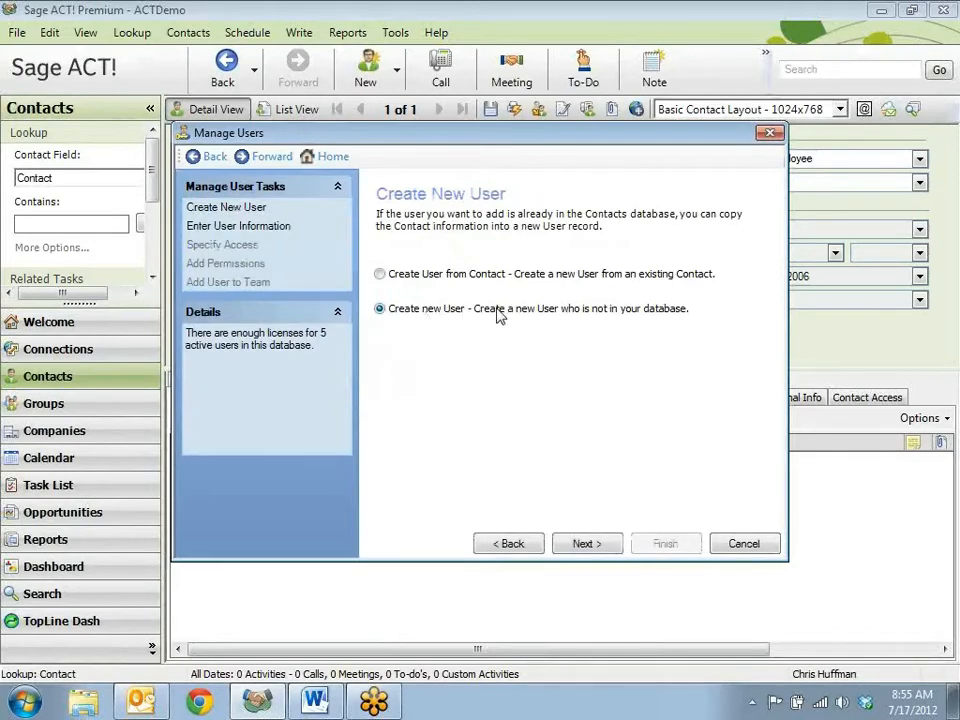
left_click(380, 274)
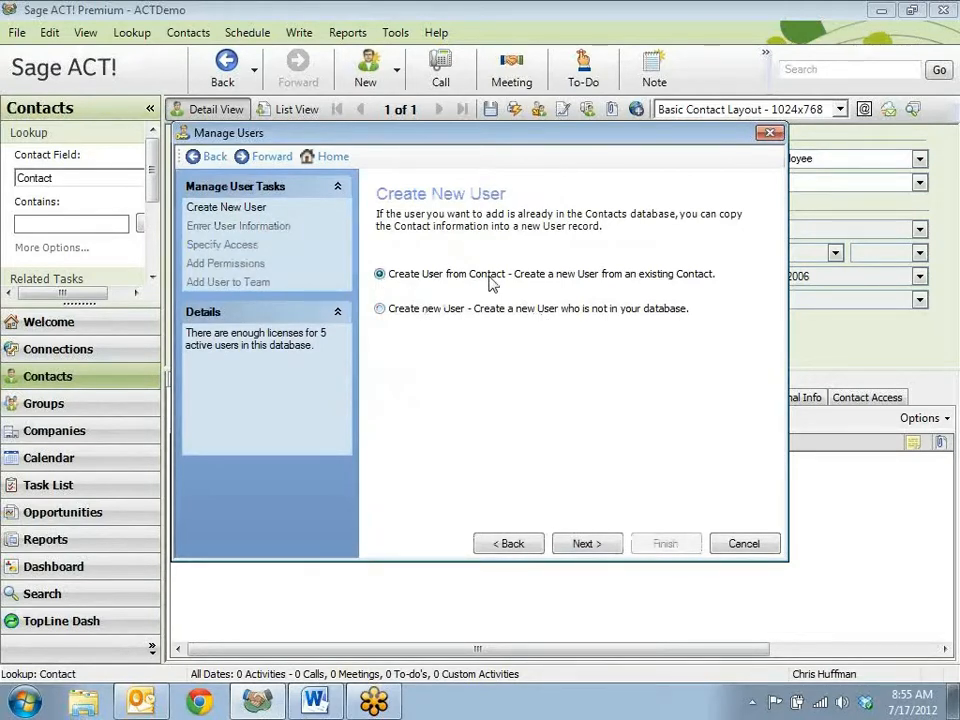
left_click(591, 548)
type("chan")
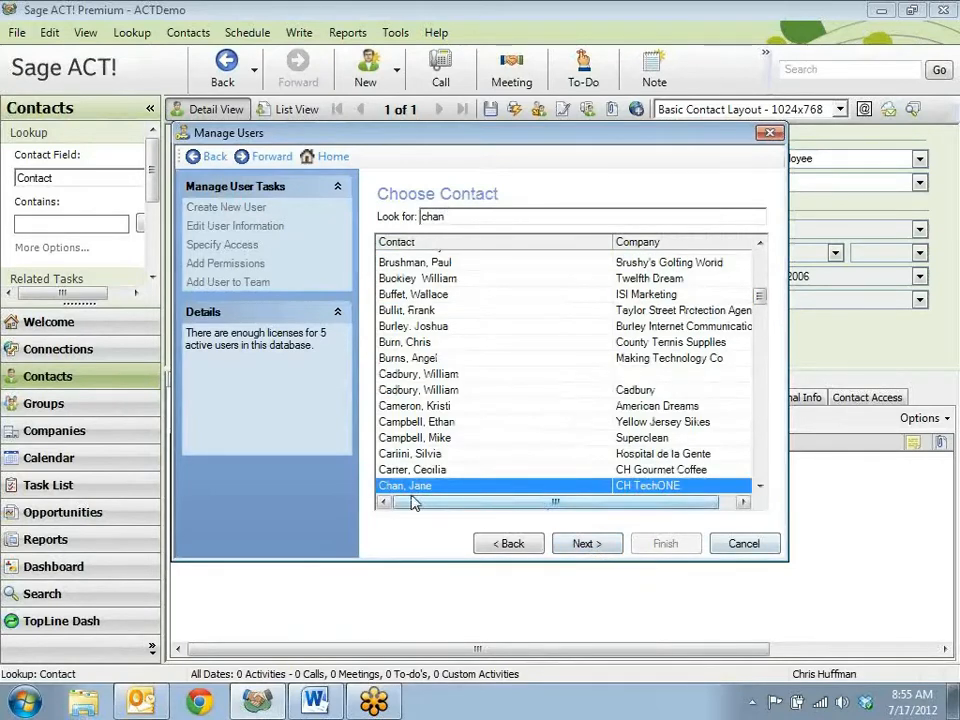
left_click(586, 544)
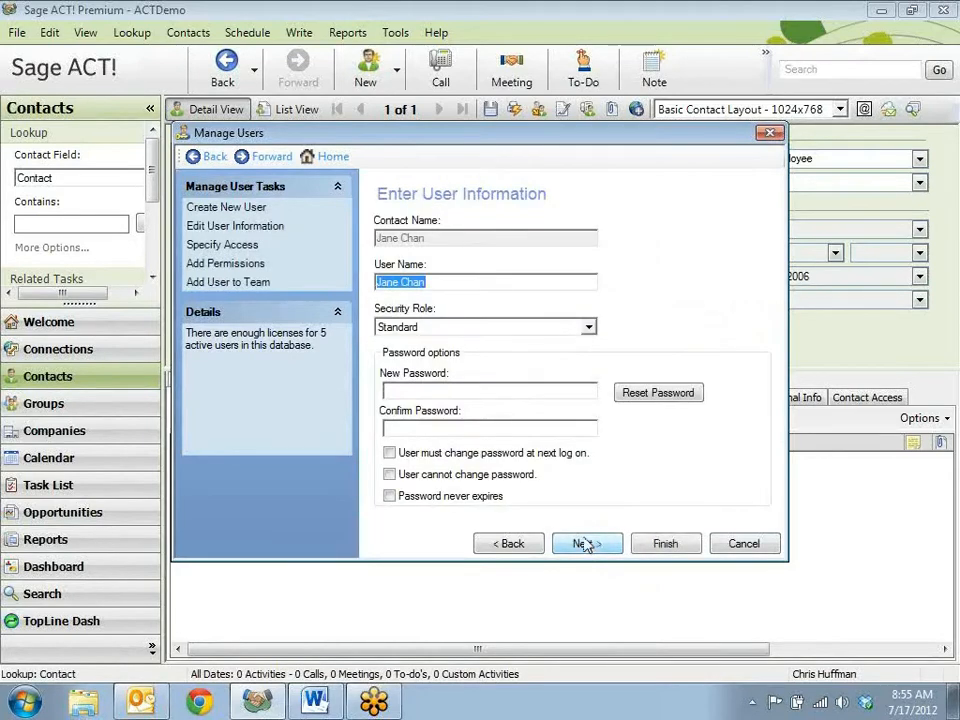
Step: Give the new user the Standard security role and accept Active - Pending log on as the logon access
left_click(589, 327)
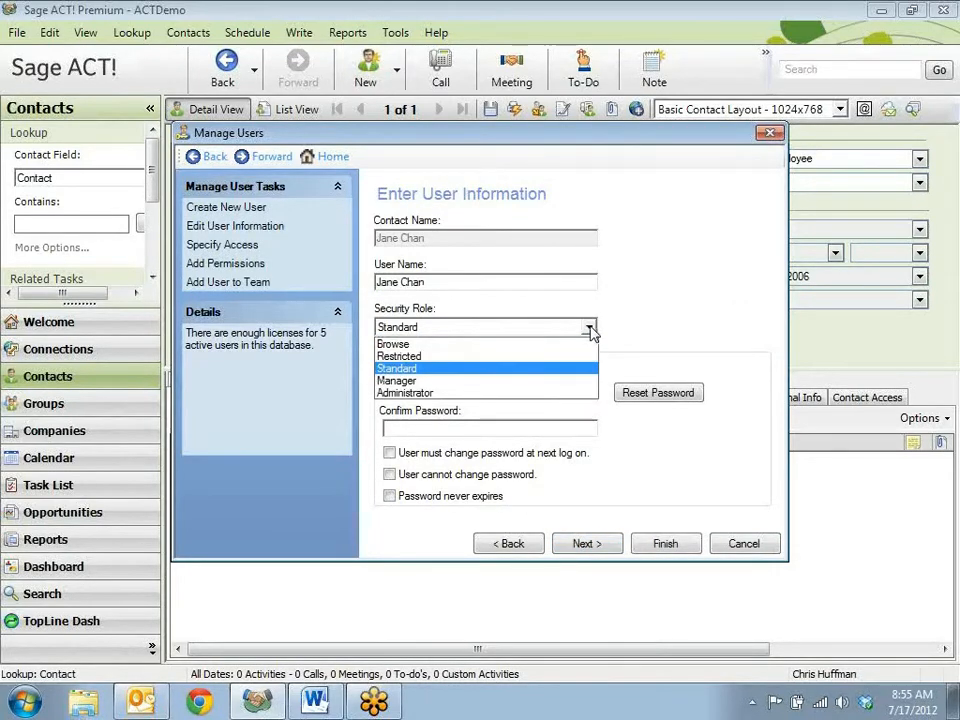
left_click(432, 369)
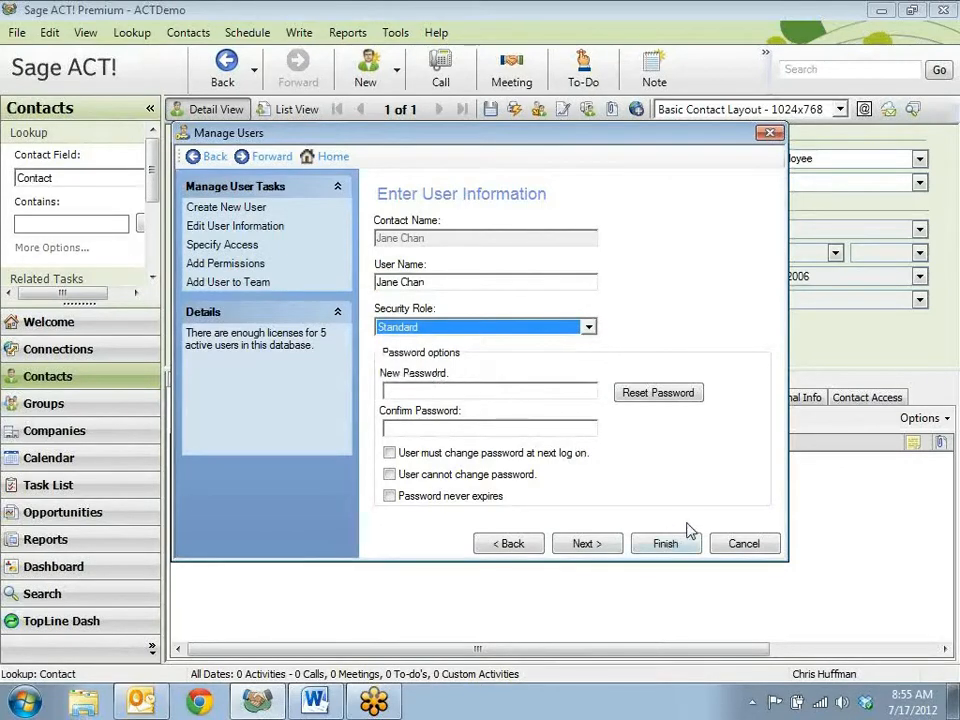
left_click(601, 546)
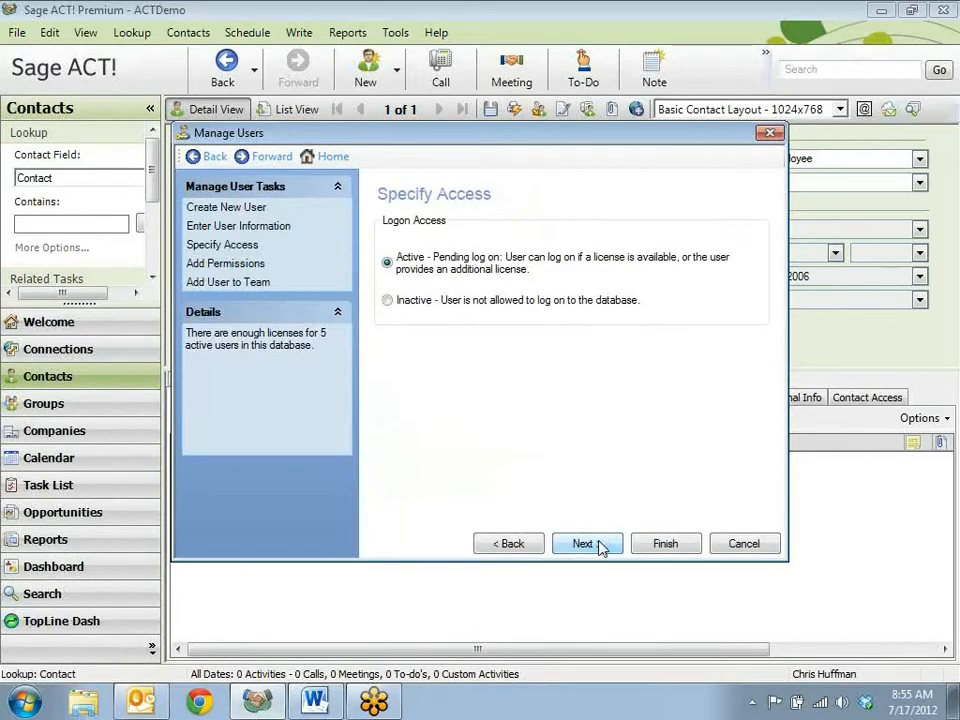
left_click(601, 546)
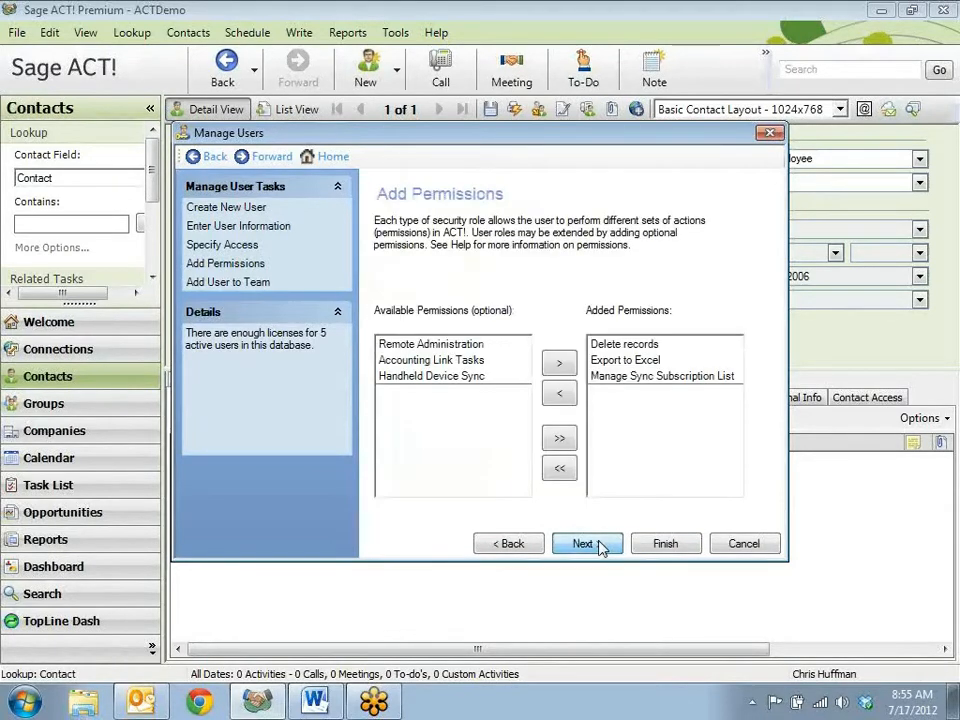
Step: Add the Remote Administration permission to the new user and continue to team assignment
left_click(440, 346)
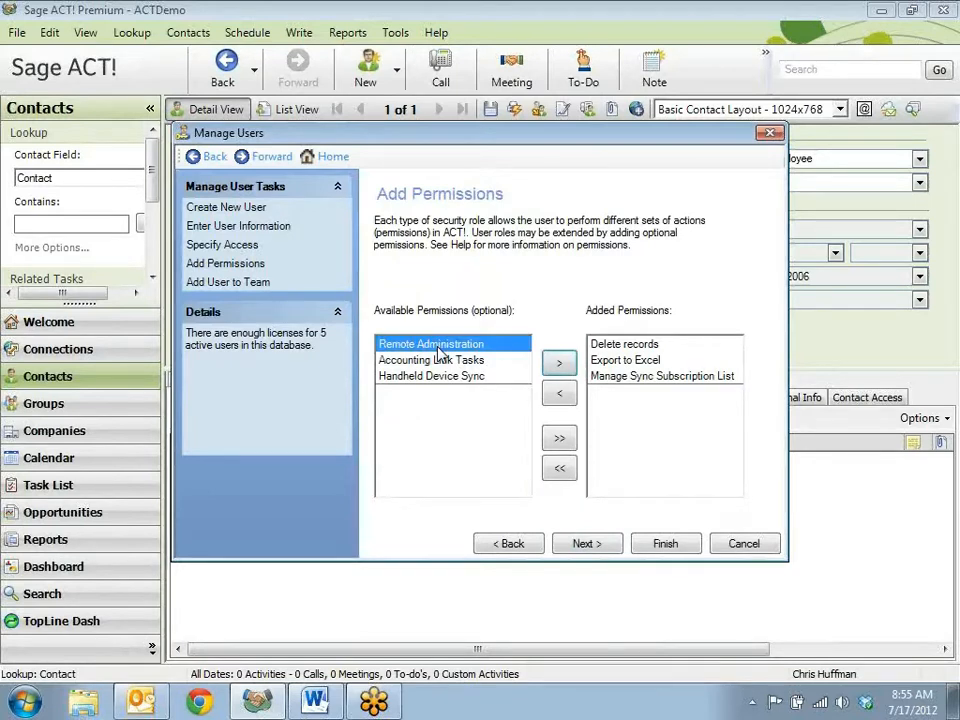
left_click(560, 369)
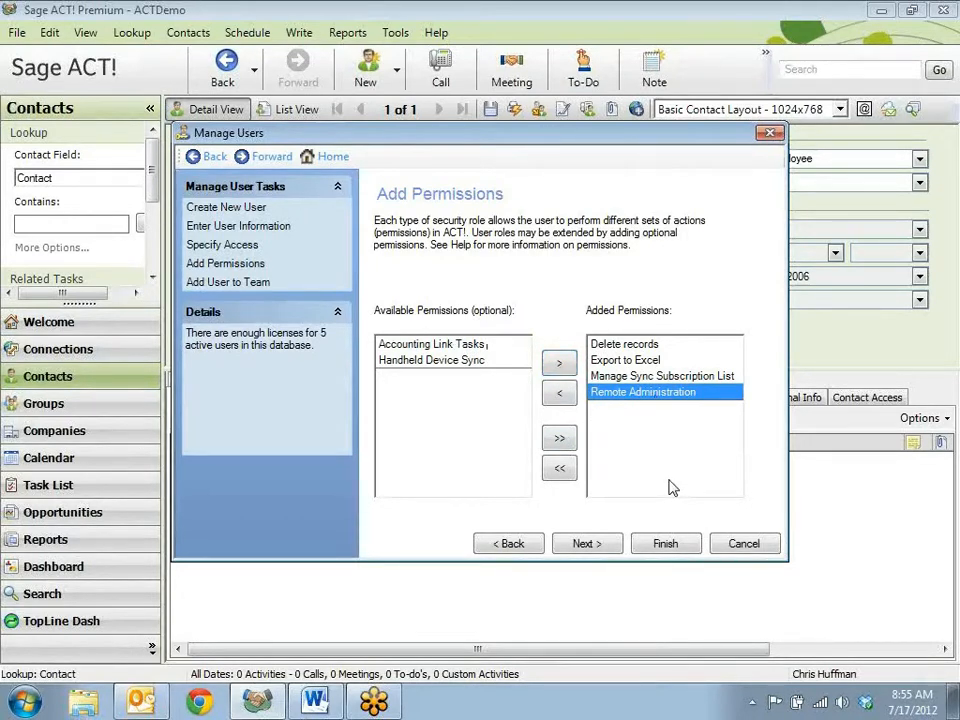
left_click(584, 545)
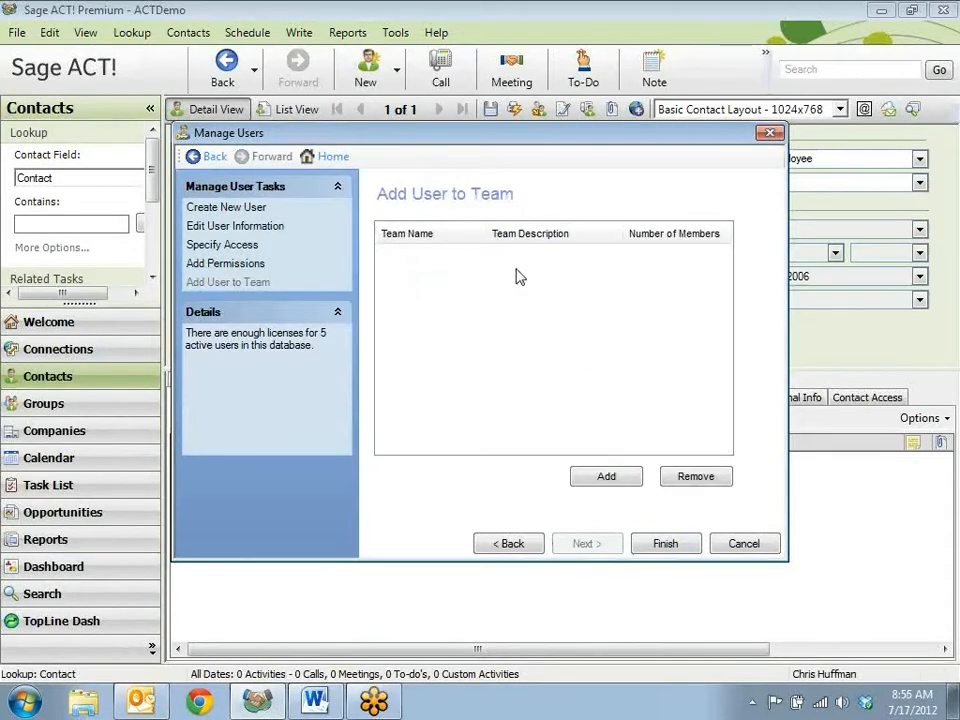
Step: Add the new user to the Administration team and cancel the user setup
left_click(606, 477)
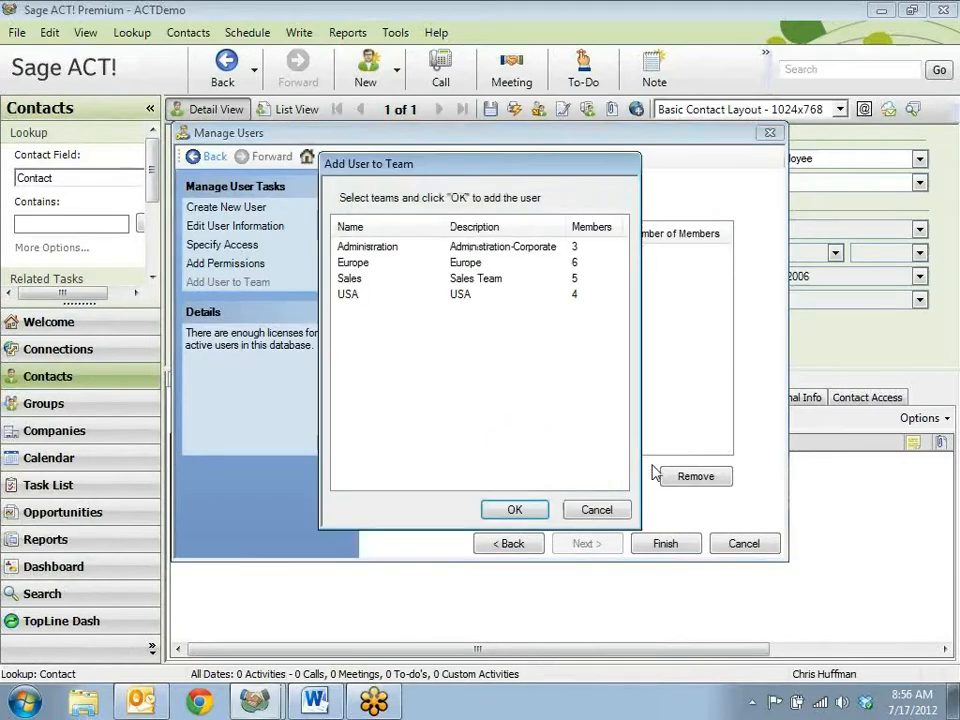
left_click(388, 249)
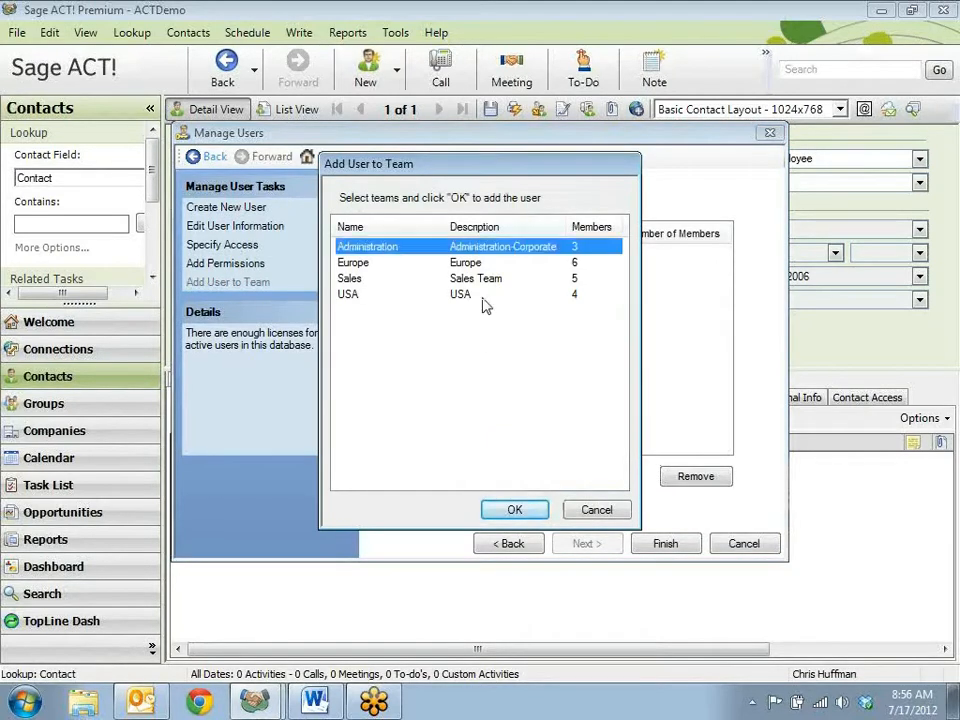
left_click(514, 511)
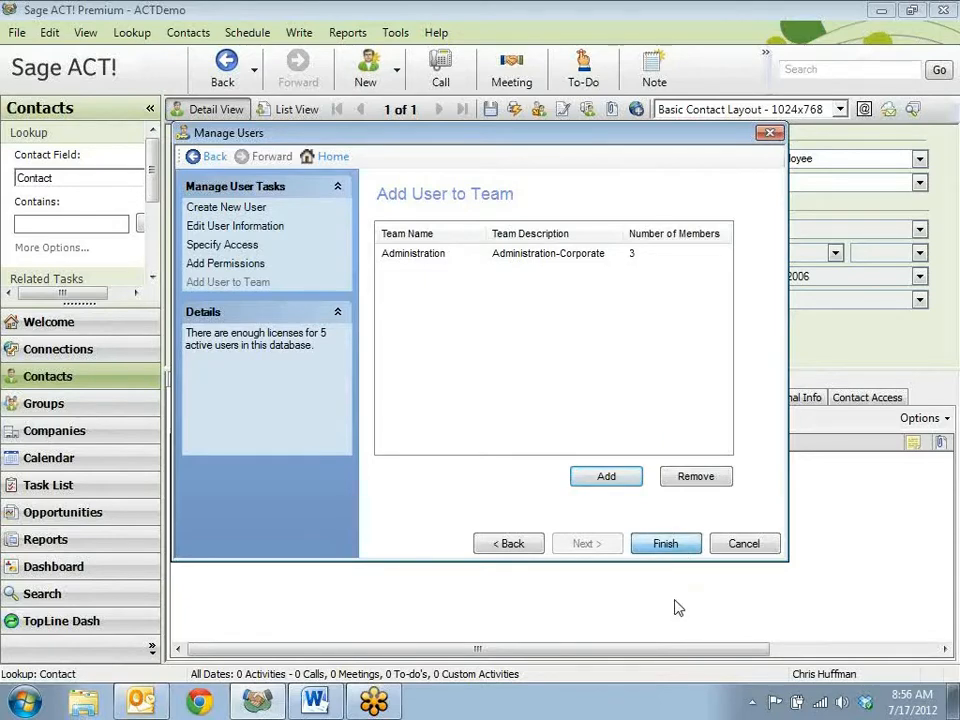
left_click(746, 542)
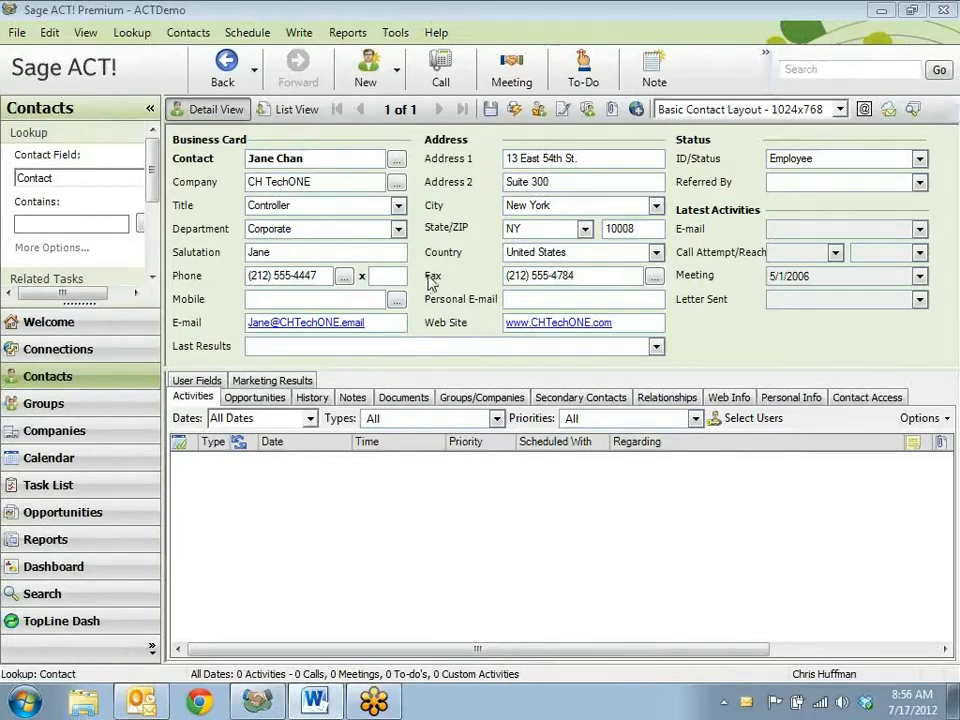
Step: Open the contact layout for design and place a labelled Customer ID field below the Letter Sent date field
left_click(396, 34)
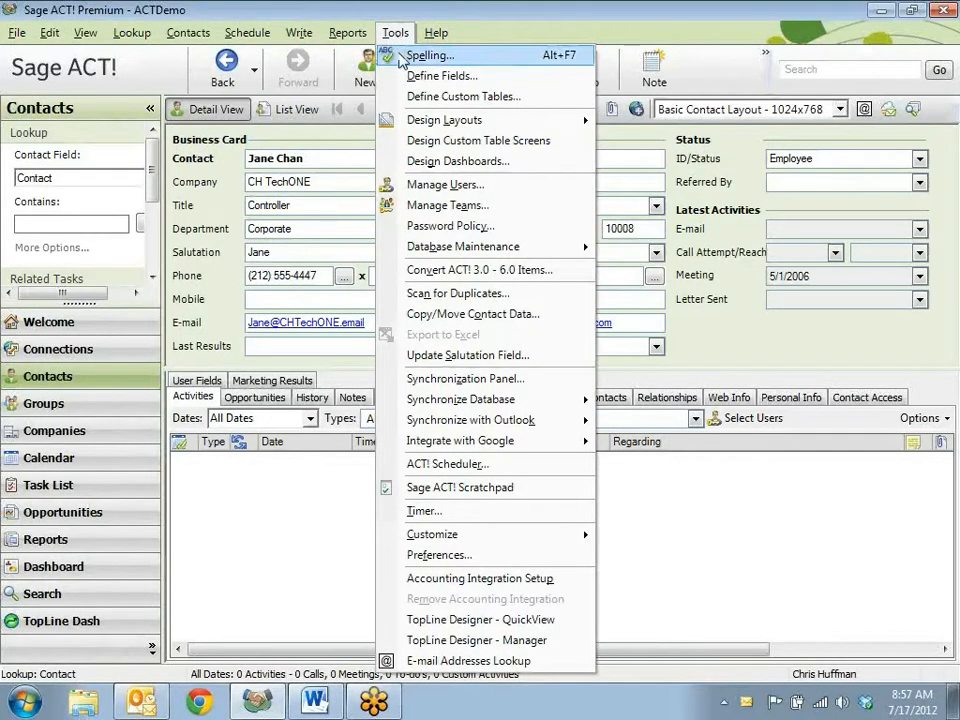
mouse_move(422, 122)
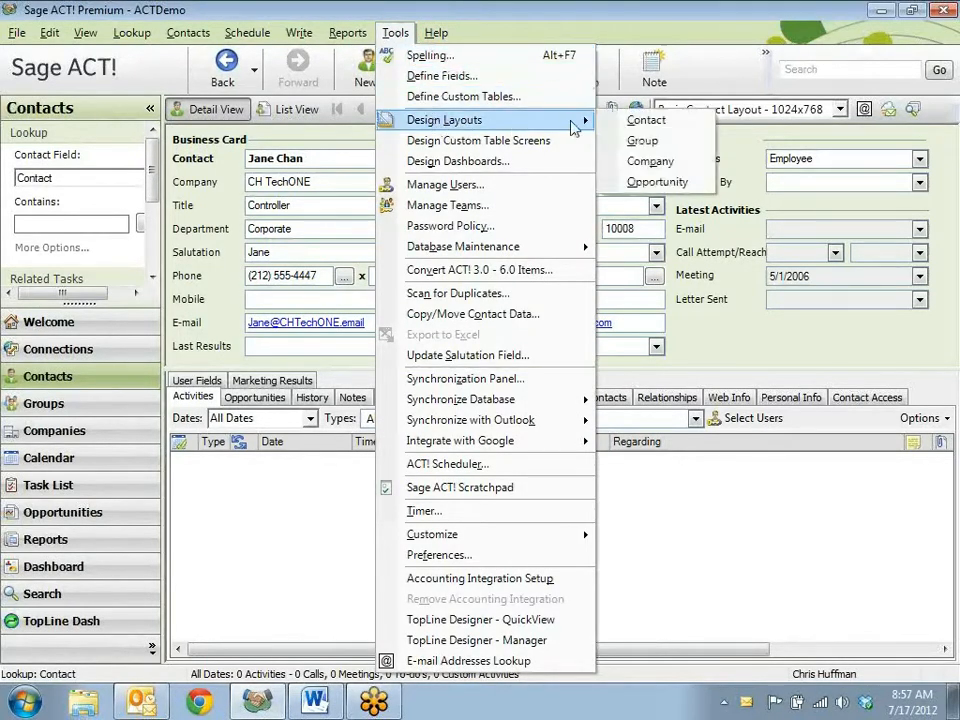
left_click(646, 121)
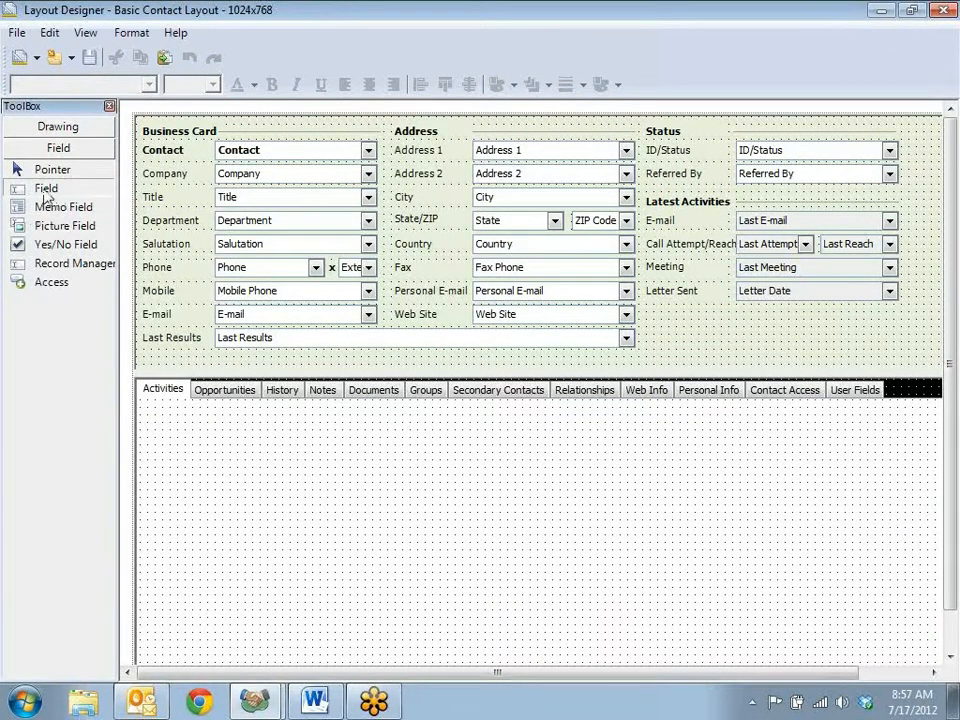
left_click(45, 190)
left_click_drag(741, 311, 894, 331)
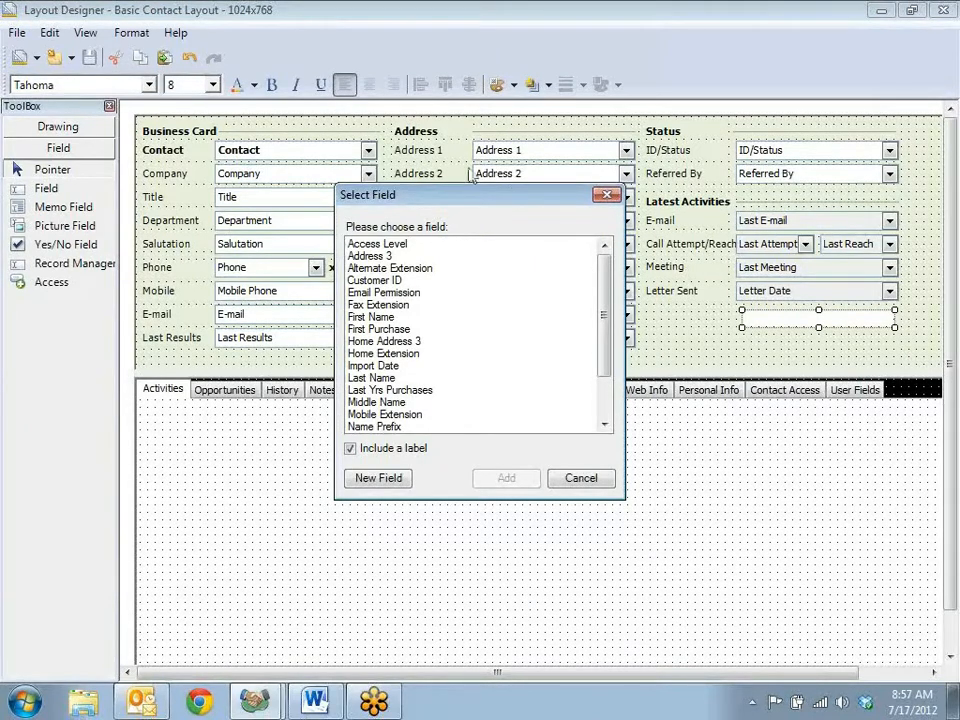
left_click(391, 282)
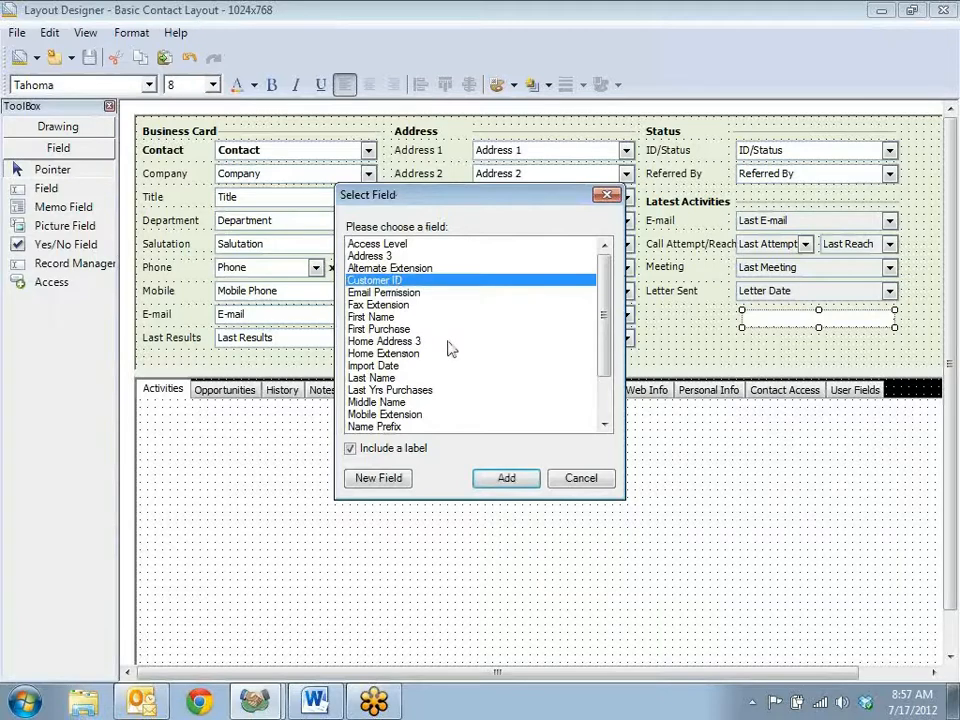
left_click(511, 485)
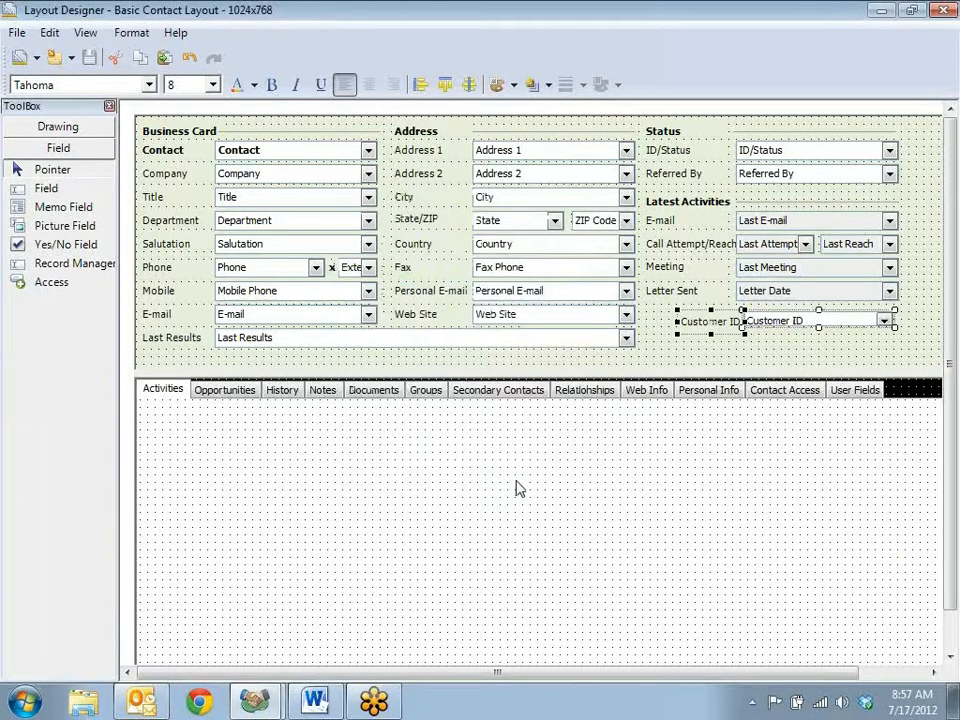
Step: Align the middles of the Customer ID field and its label with the Web Site field
left_click(912, 323)
left_click_drag(912, 323, 555, 322)
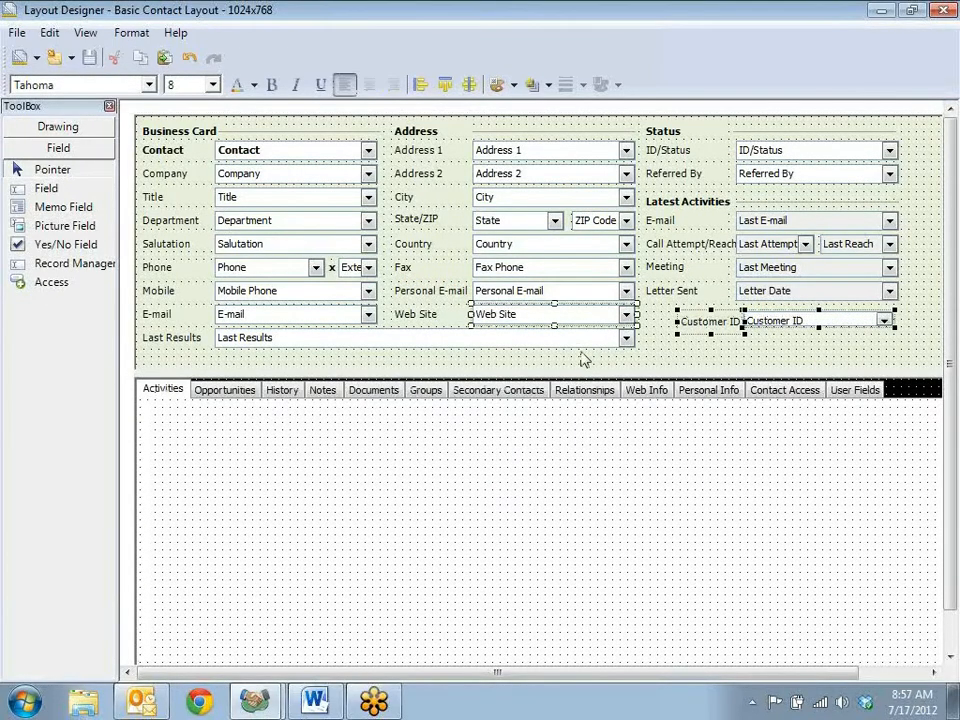
right_click(538, 322)
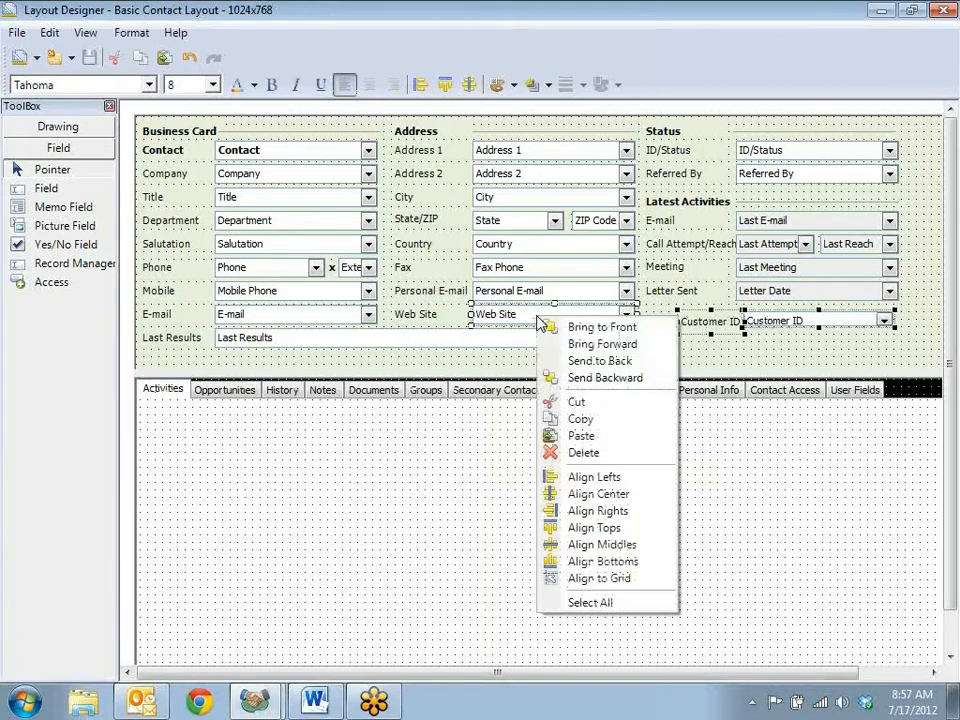
left_click(620, 545)
left_click(765, 355)
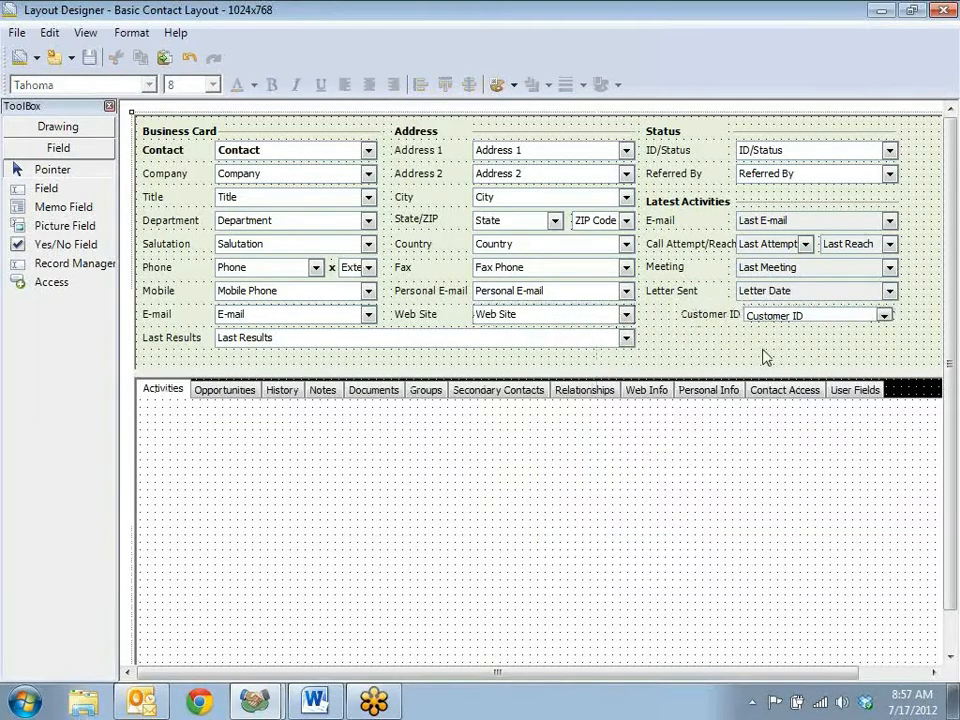
Step: Left-align the Customer ID field with the Last Meeting and Letter Date fields and match their width and height
left_click_drag(773, 345, 776, 262)
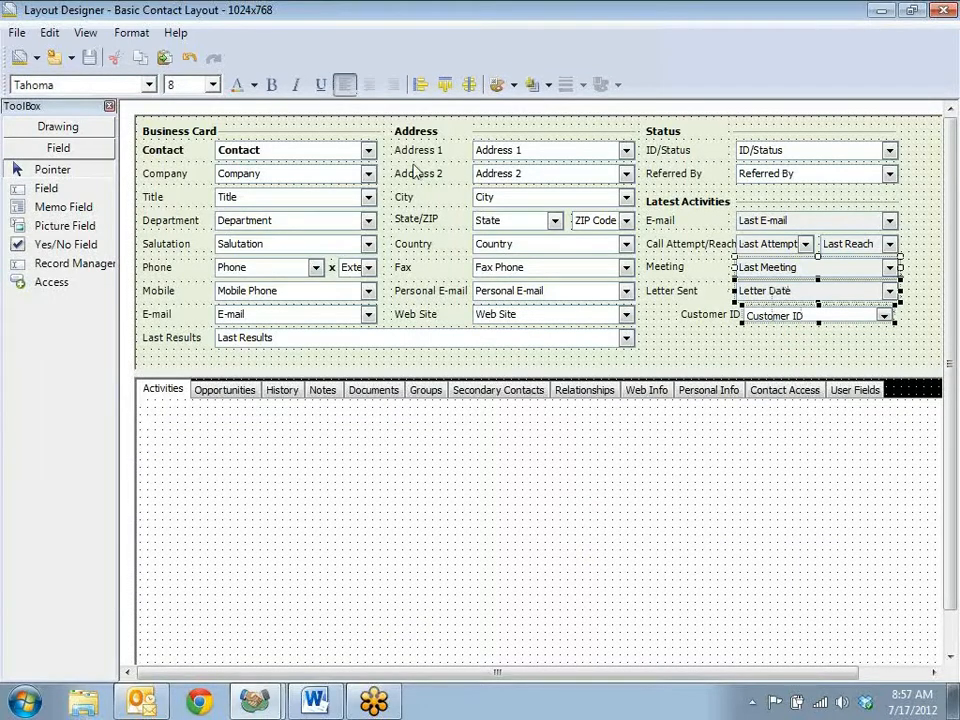
left_click(421, 87)
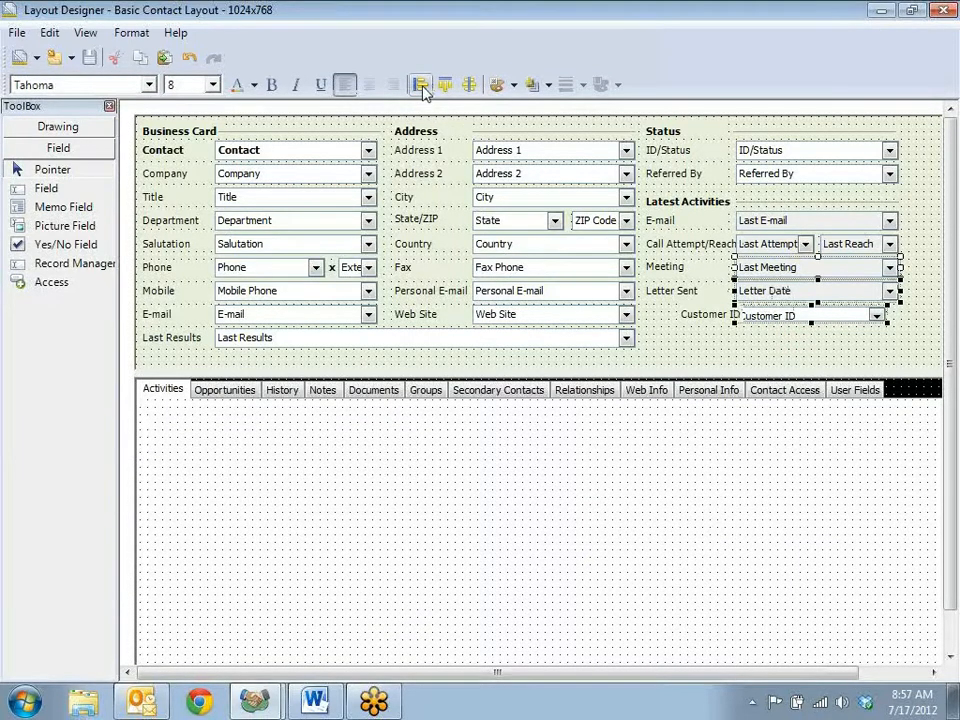
left_click(130, 34)
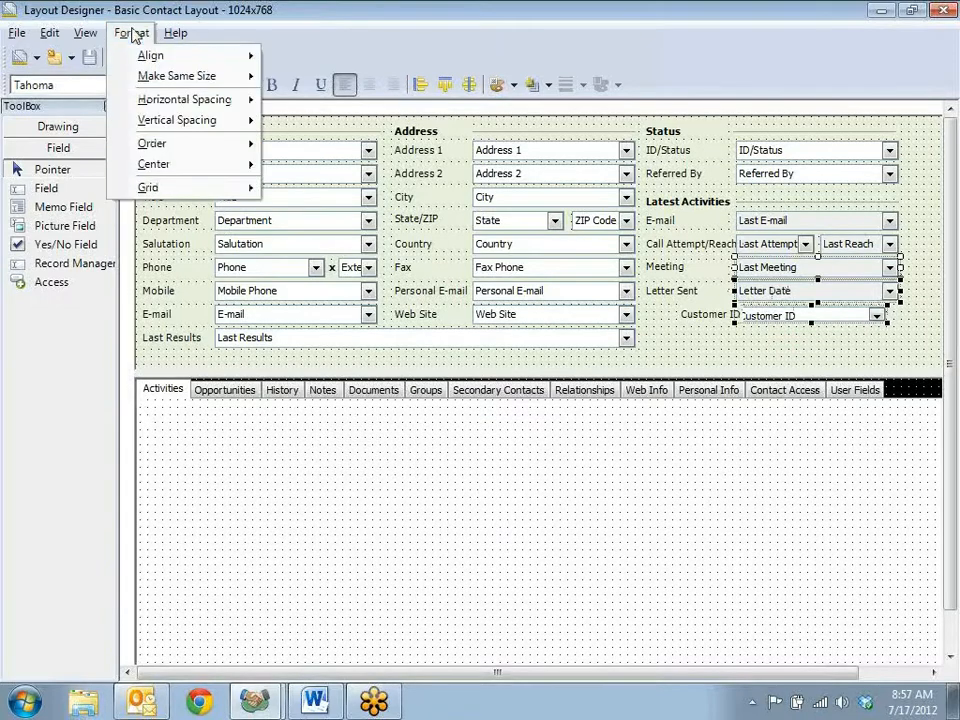
mouse_move(155, 76)
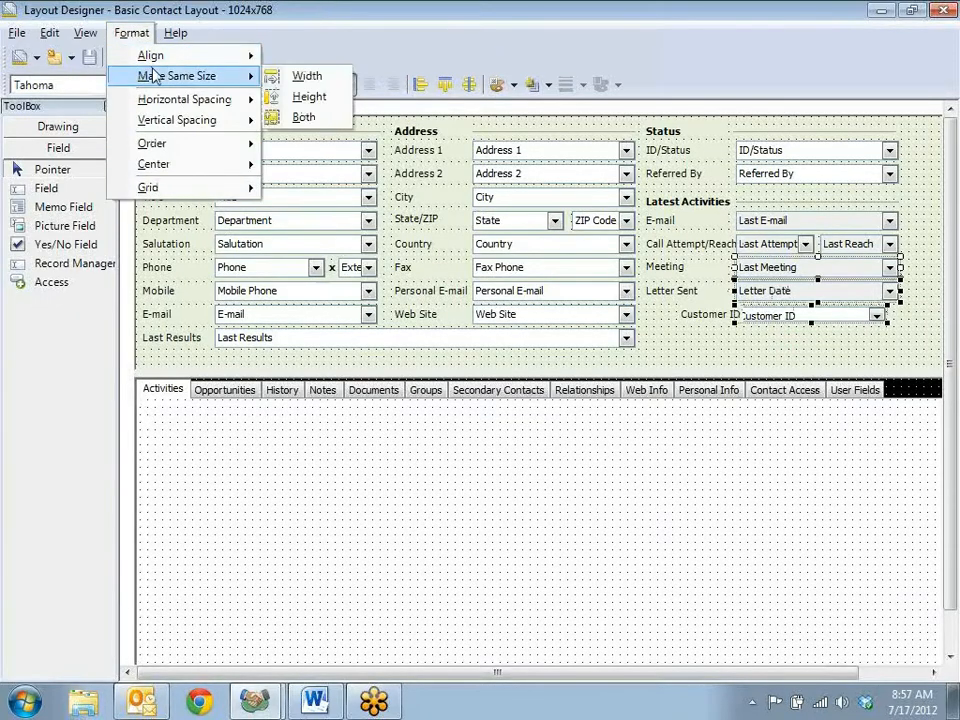
left_click(303, 118)
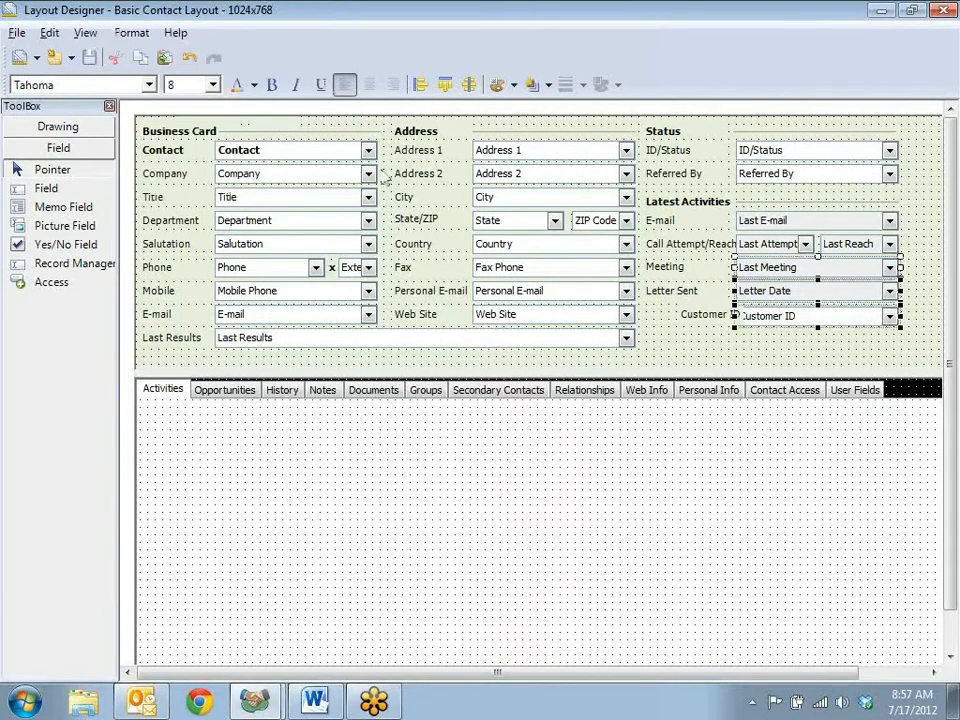
left_click(725, 357)
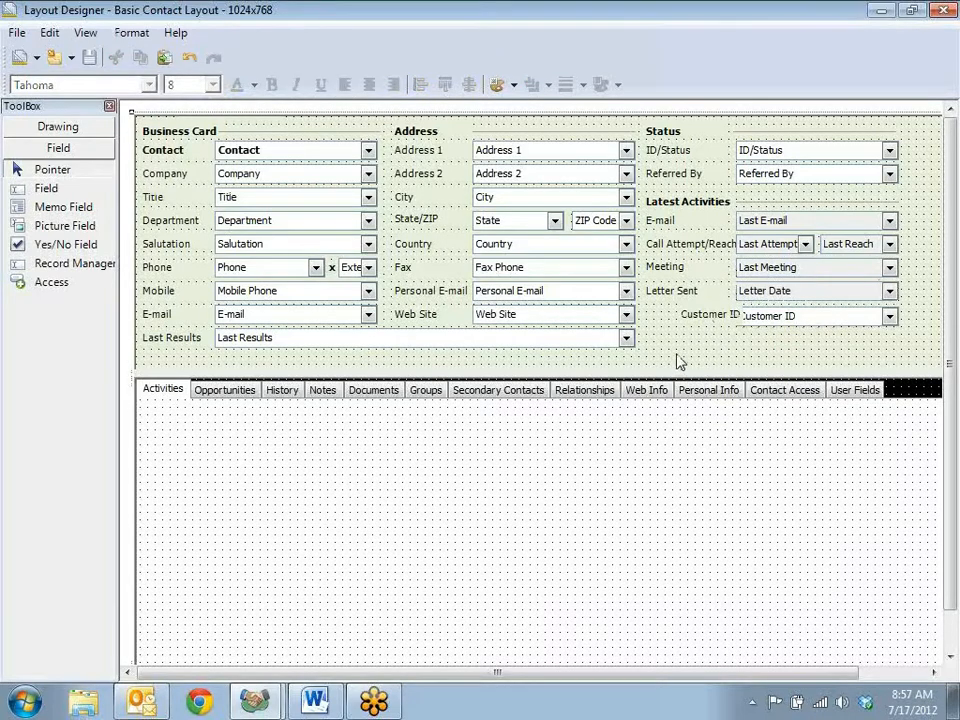
Step: Left-align the Customer ID label with the Meeting and Letter Sent labels, and save and close the layout
left_click_drag(672, 278, 662, 274)
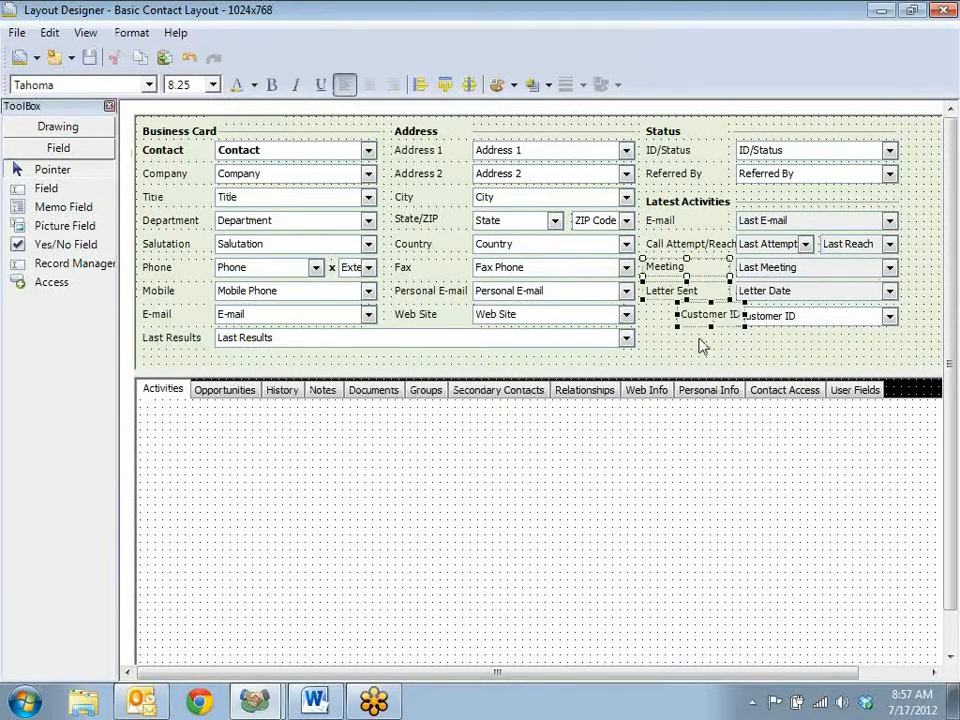
left_click(420, 85)
left_click(700, 358)
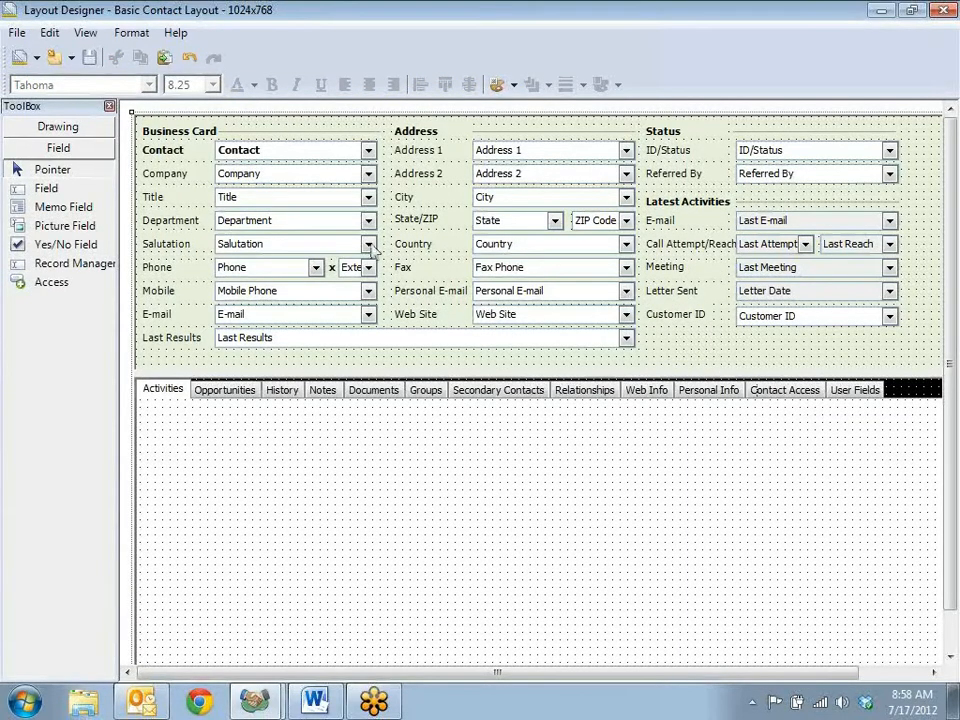
left_click(90, 58)
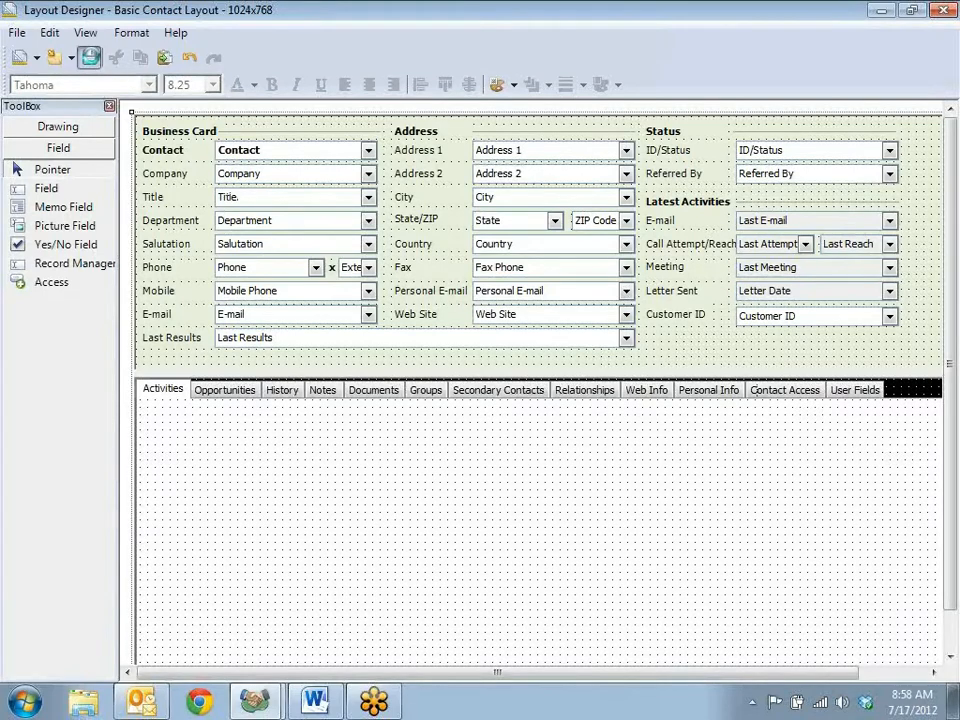
left_click(943, 10)
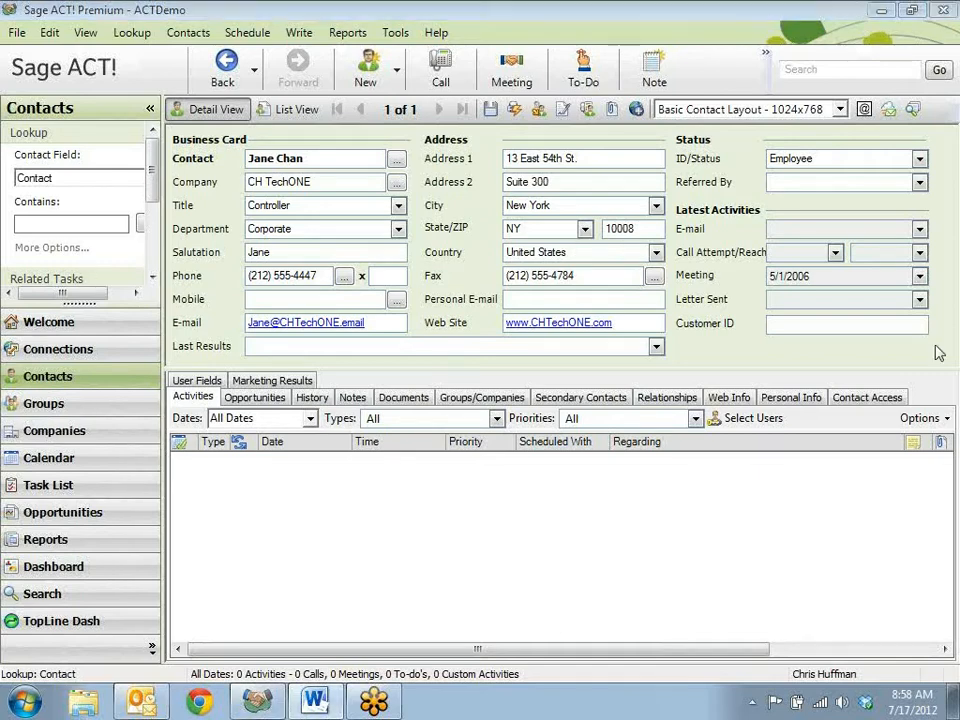
Step: Run a contact lookup on the Customer ID field for records that have a value in it
right_click(786, 323)
left_click(855, 433)
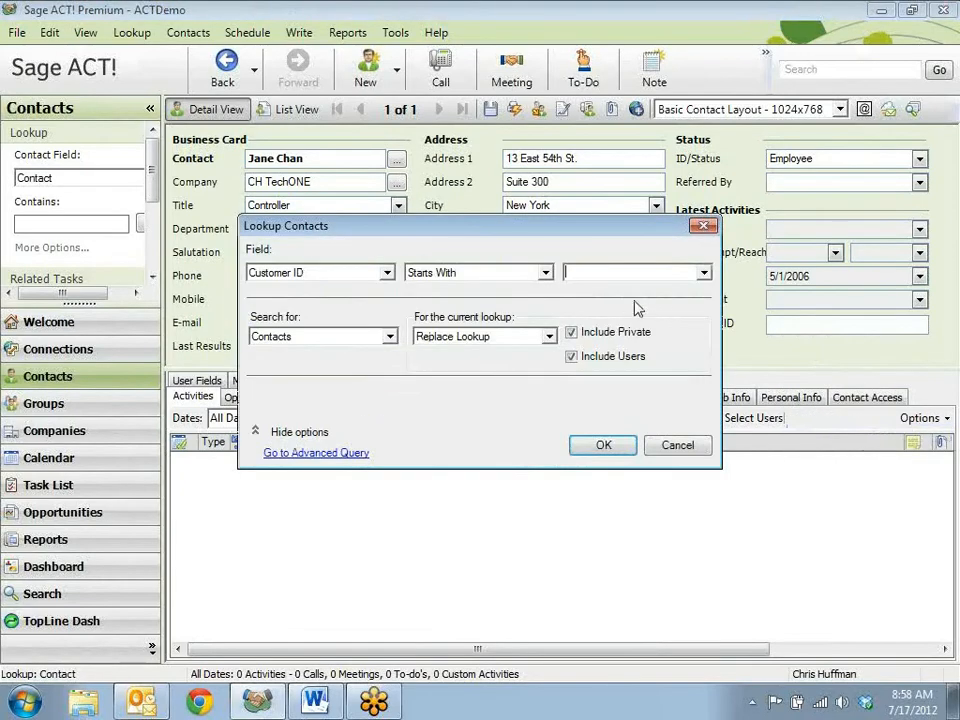
left_click(500, 273)
left_click(474, 311)
left_click(607, 444)
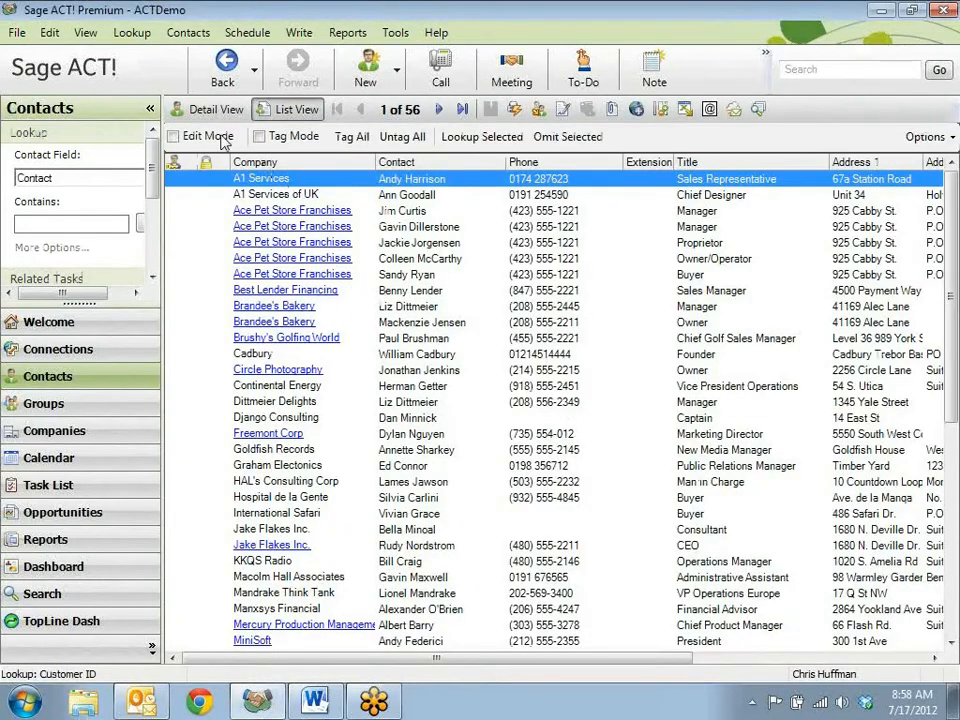
Step: Examine the Customer ID field on the first four lookup results in detail view
left_click(206, 109)
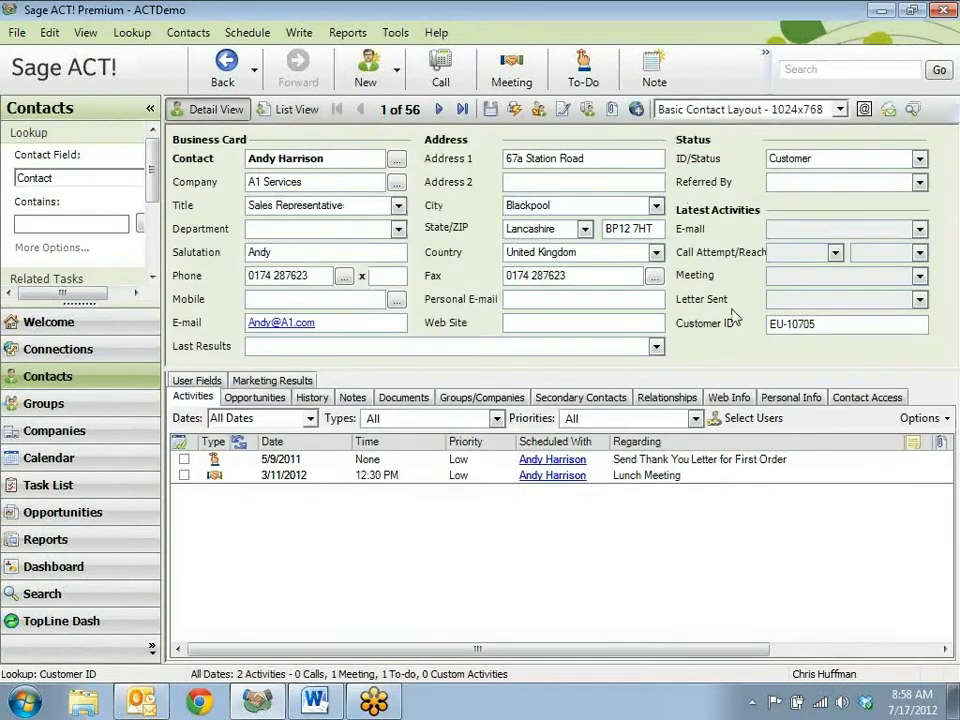
left_click(440, 109)
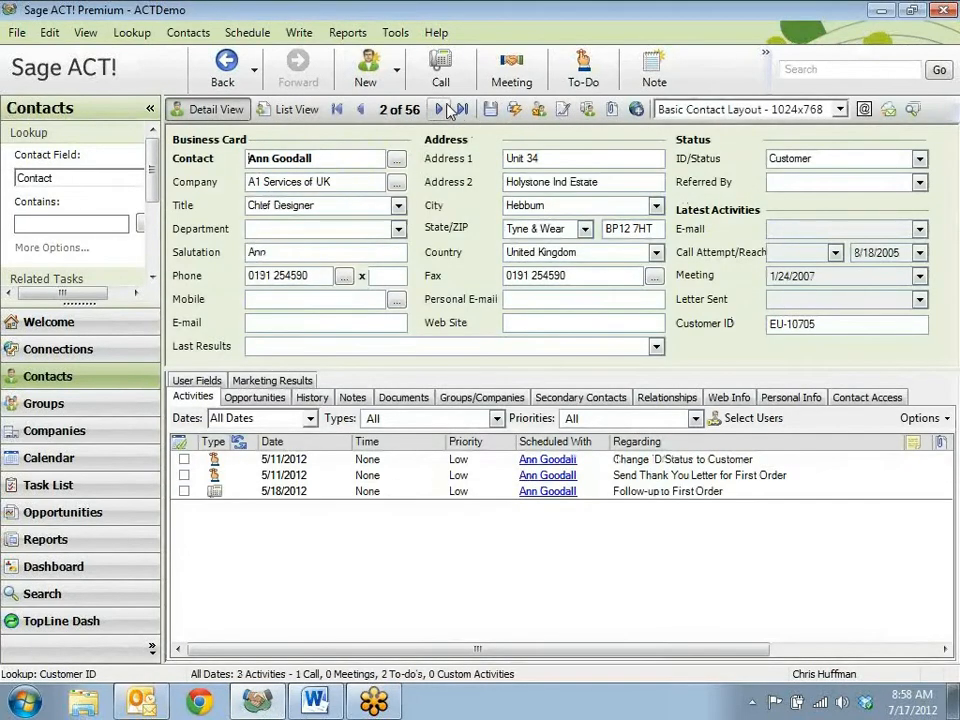
left_click(440, 109)
left_click(445, 109)
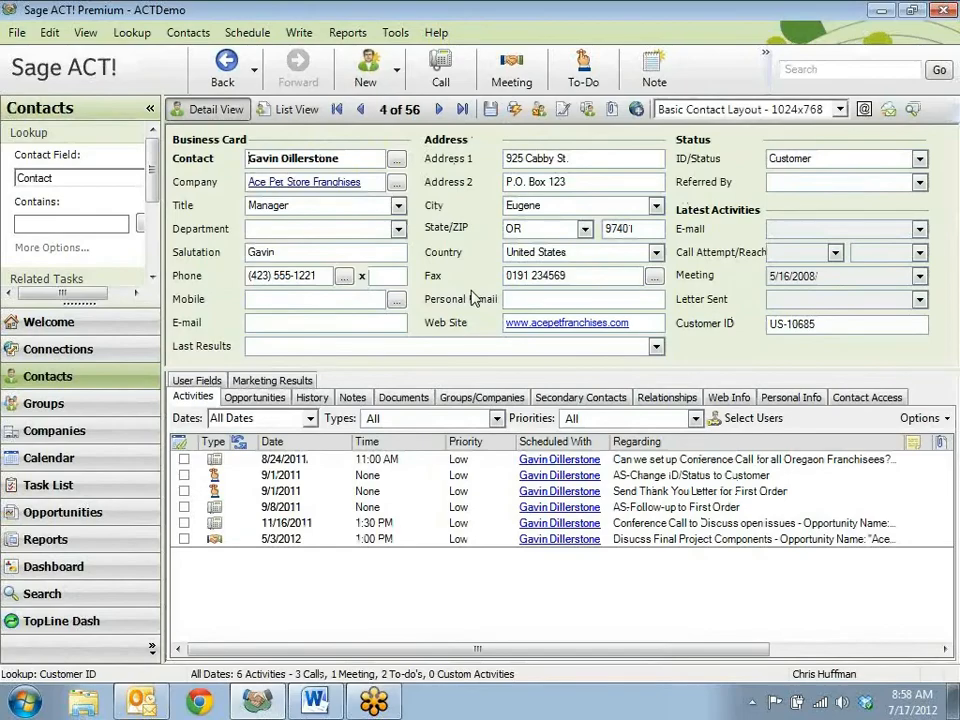